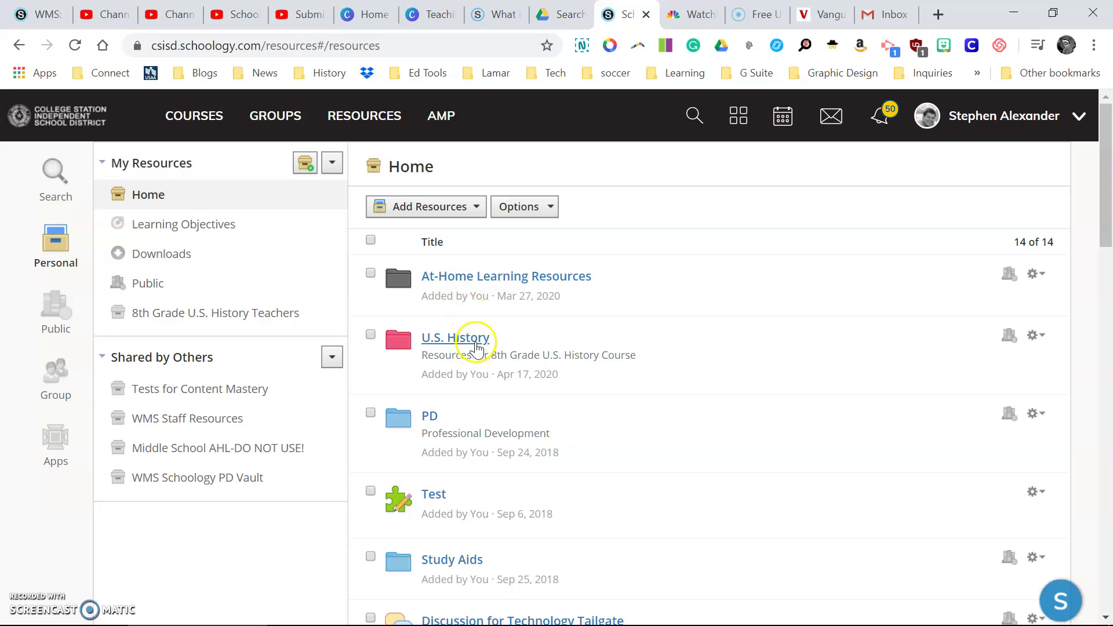
Create an assessment named "Pretend Assessment" in the U.S. History resources folder
left_click(477, 347)
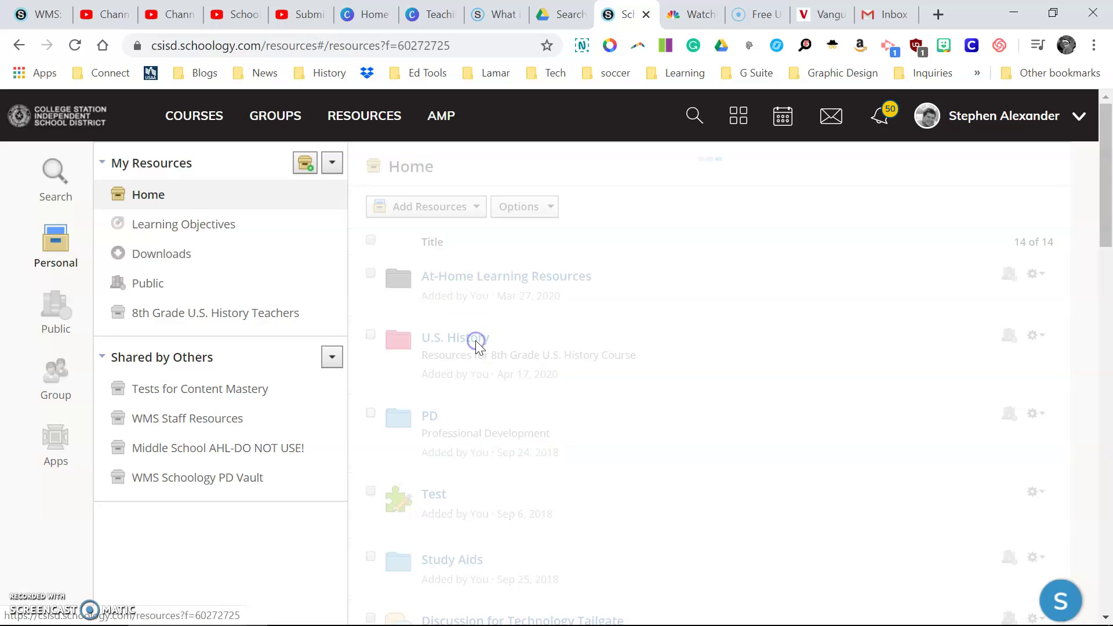
scroll(585, 423, "down", 5)
scroll(586, 425, "up", 5)
left_click(472, 217)
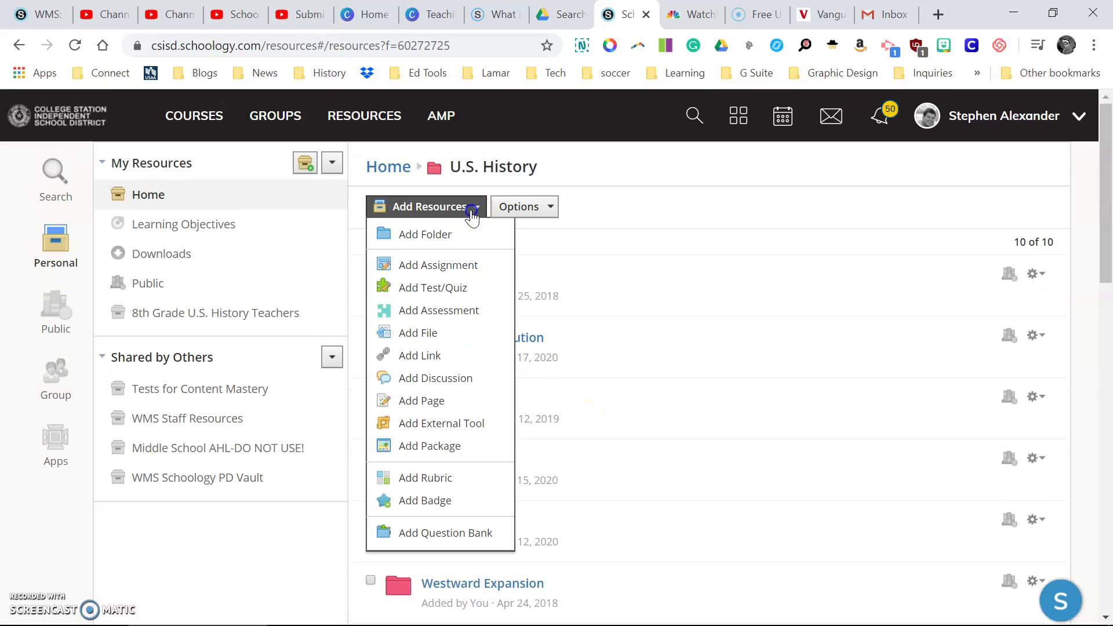
left_click(436, 311)
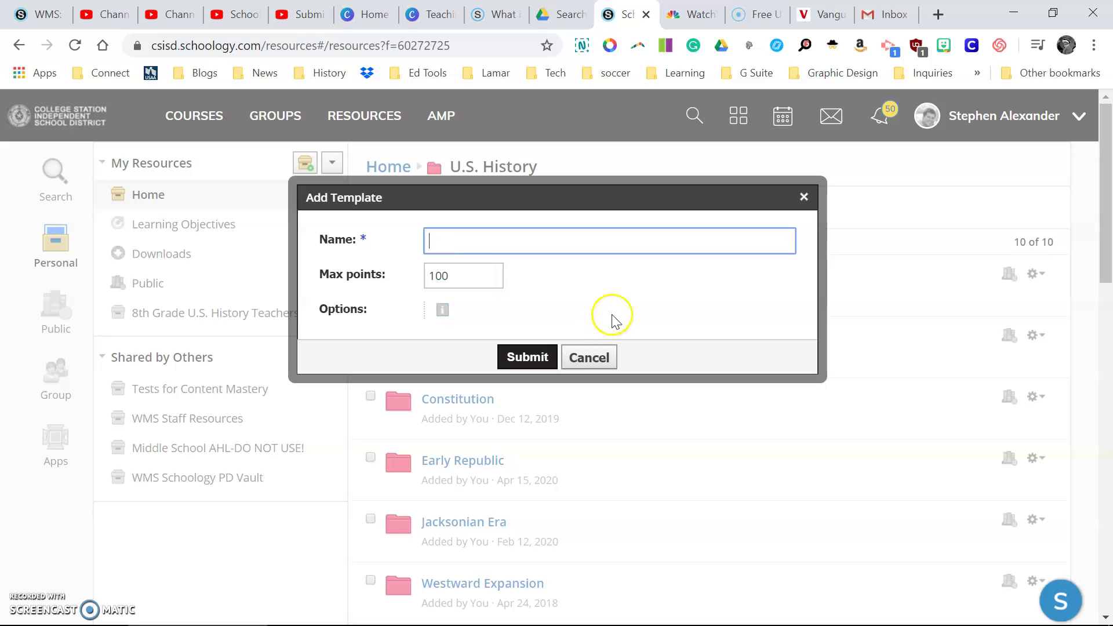
type("Pre")
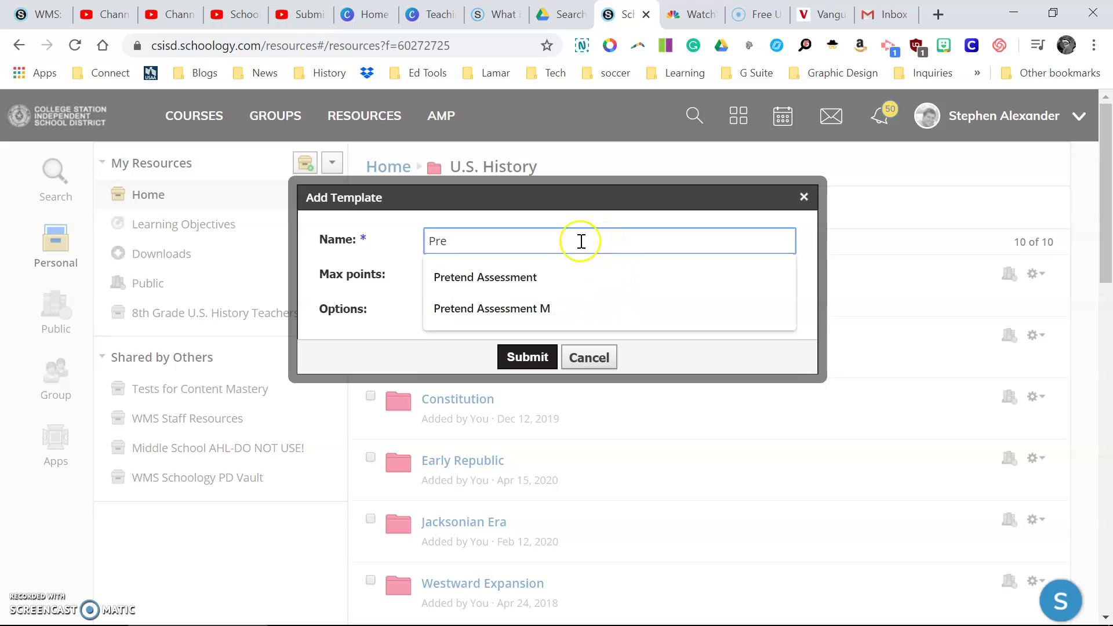
left_click(524, 276)
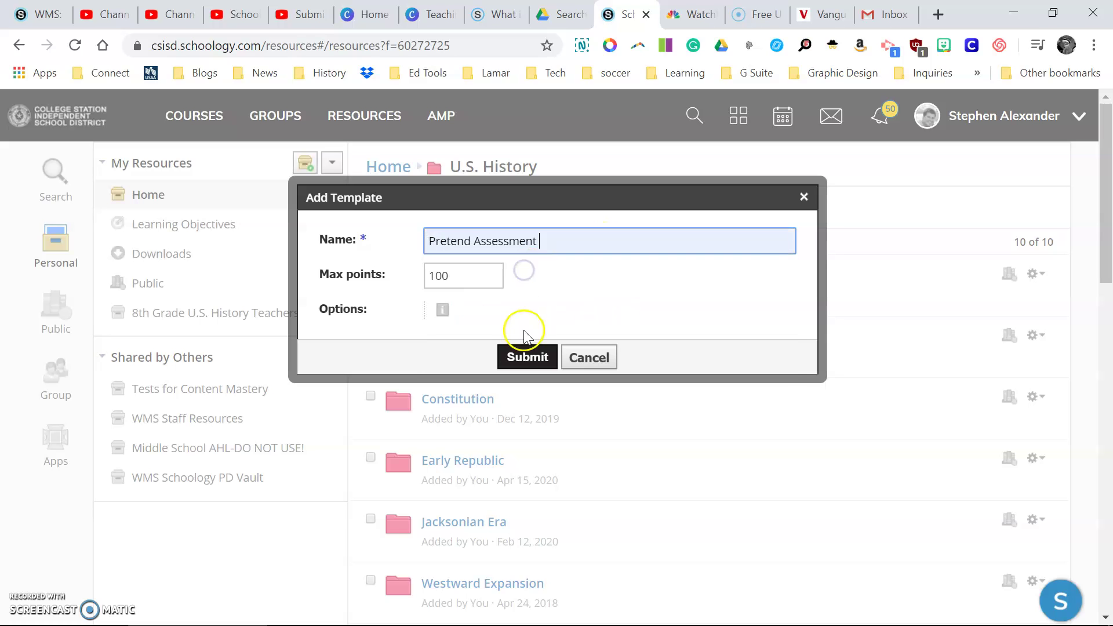
left_click(516, 356)
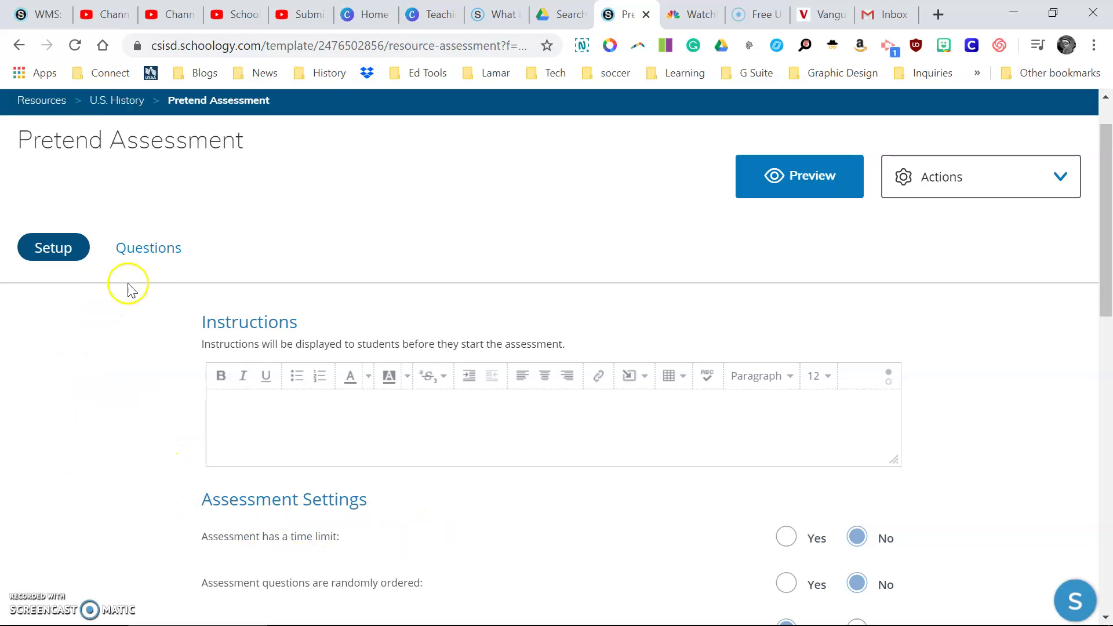
Add a multiple choice question to the assessment with the question text "Sample question?"
left_click(155, 255)
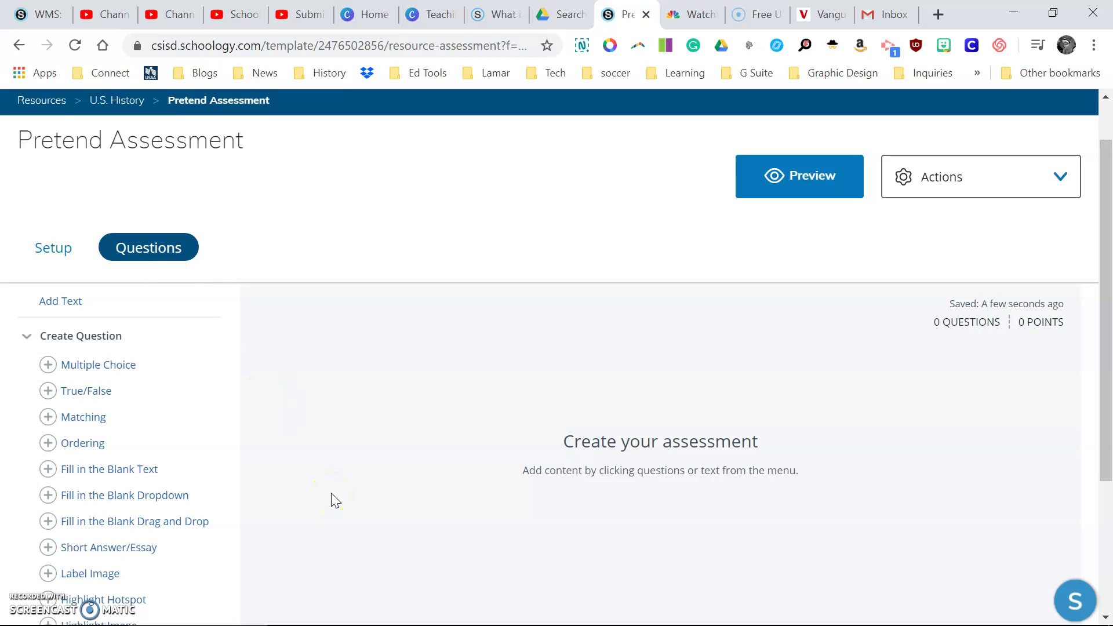
scroll(331, 494, "down", 1)
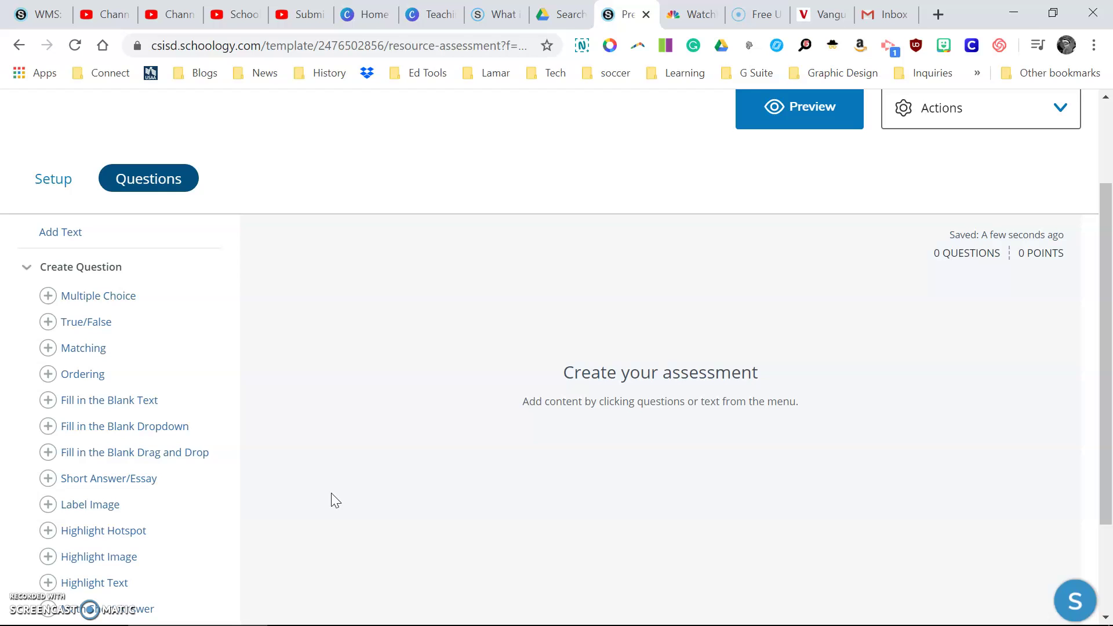
scroll(331, 500, "down", 1)
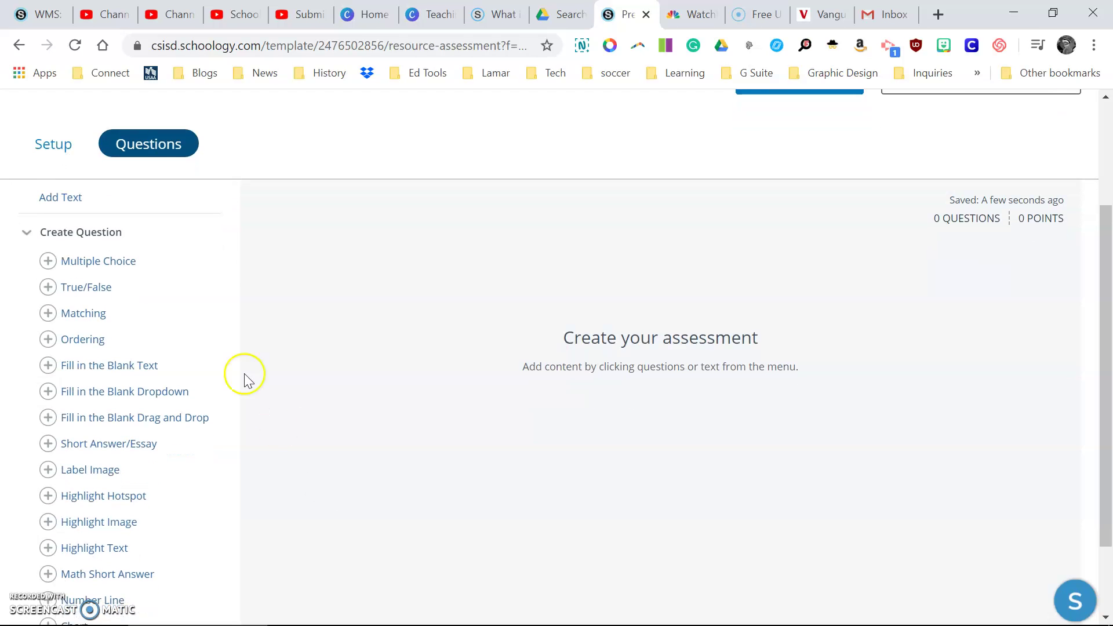
left_click(49, 261)
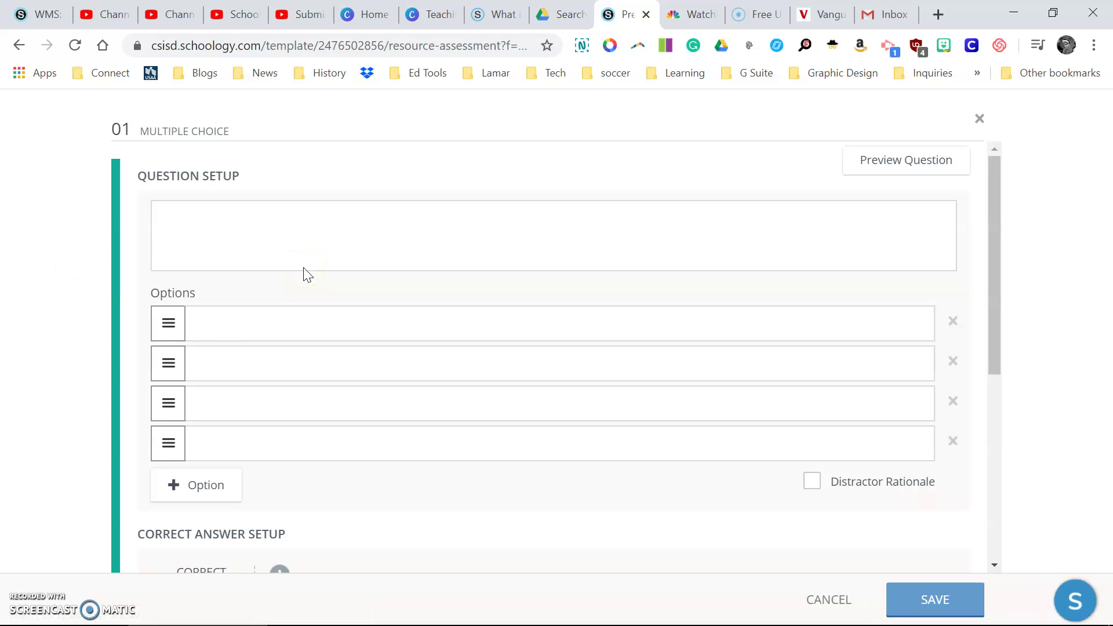
left_click(339, 235)
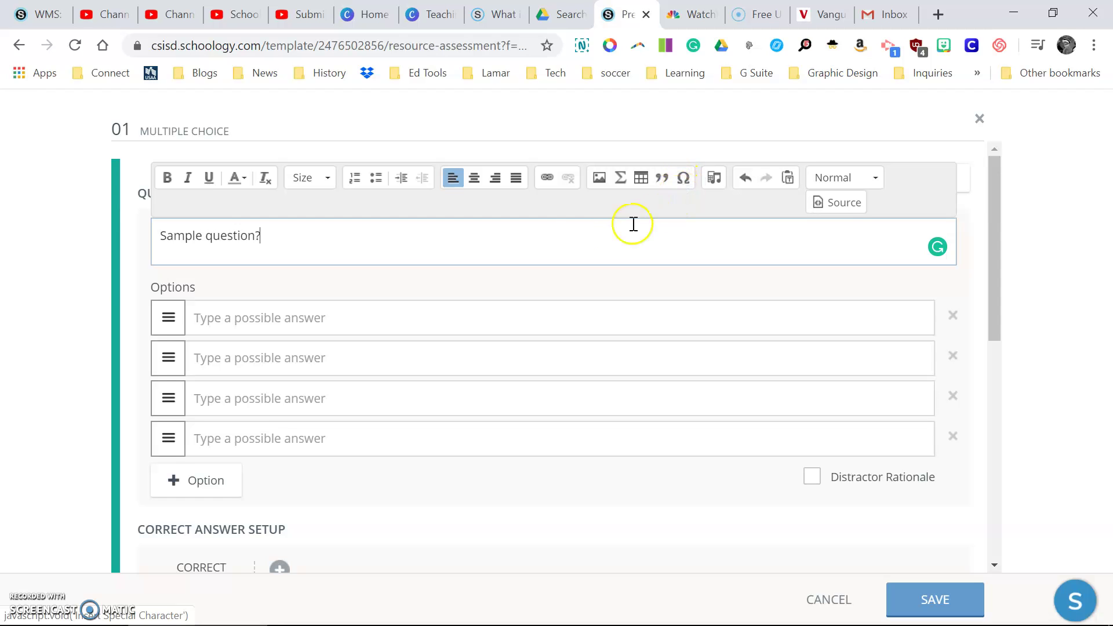
left_click(598, 186)
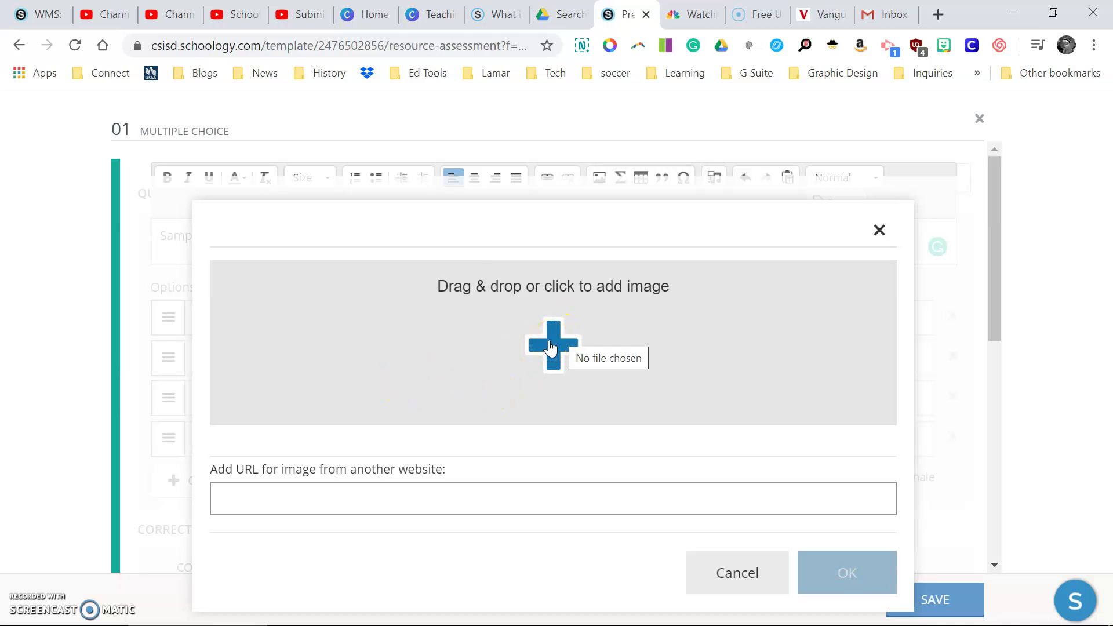
left_click(549, 346)
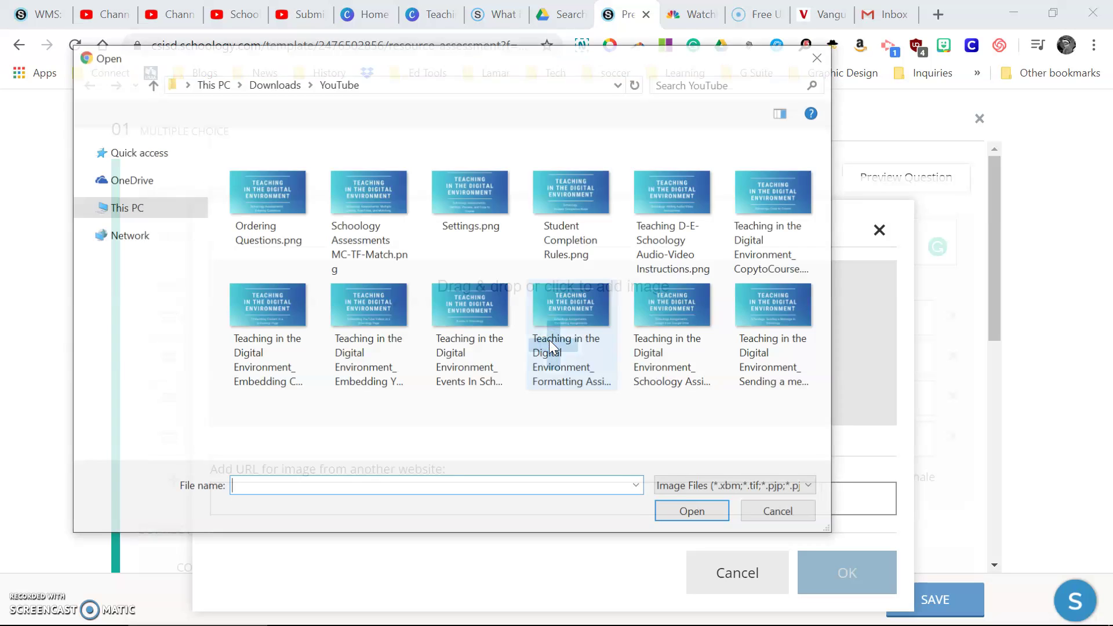
left_click(782, 514)
left_click(745, 585)
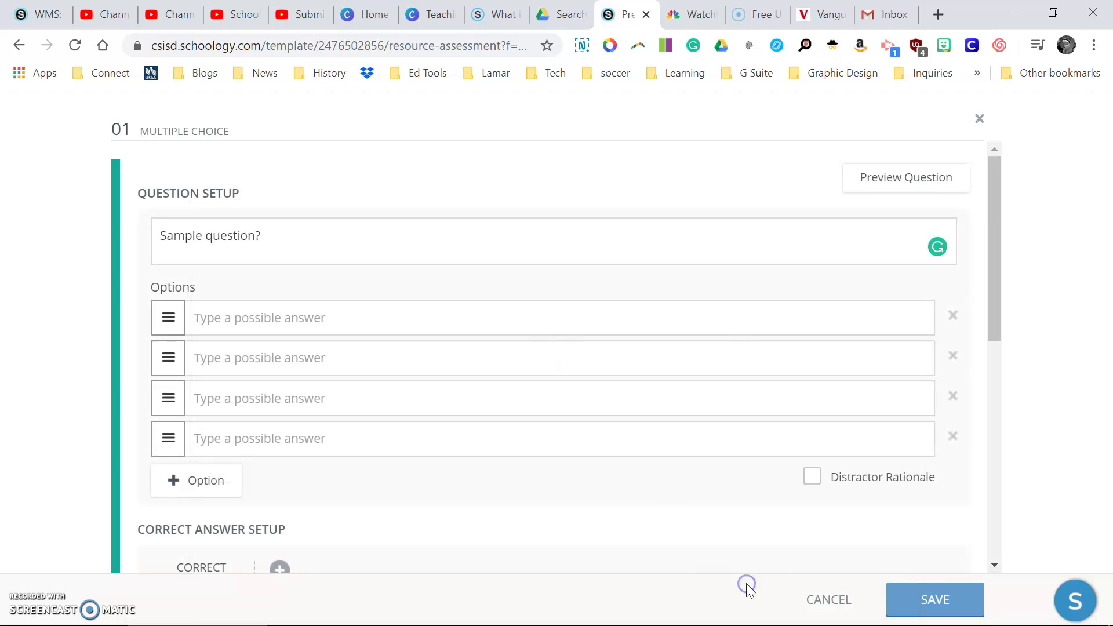
Fill in the question's four answer options as A, B, C and D
left_click(447, 322)
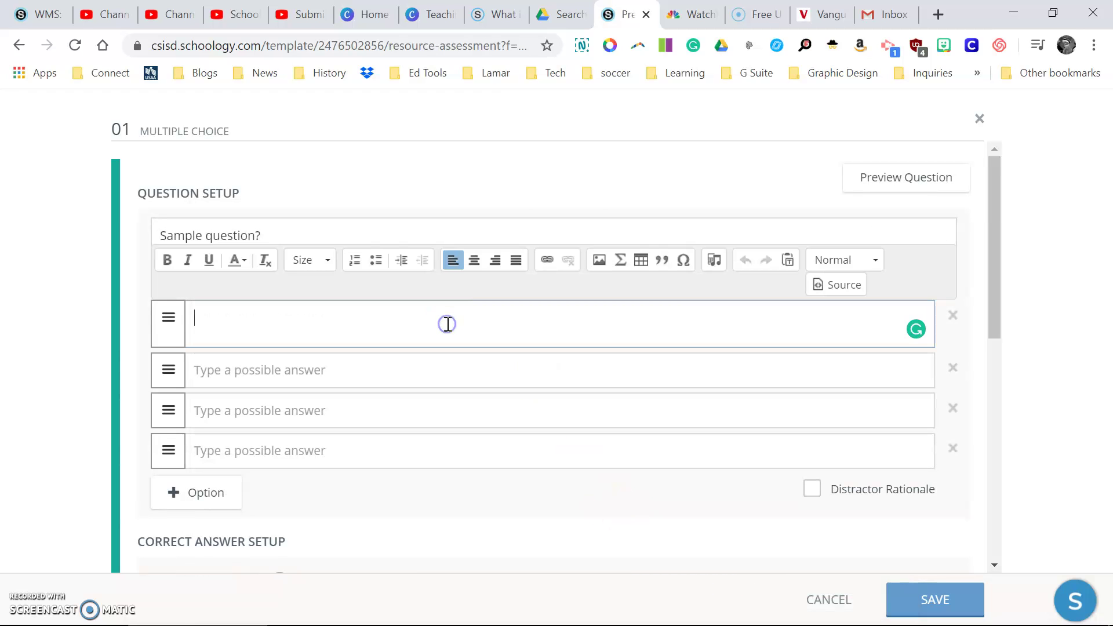
left_click(423, 363)
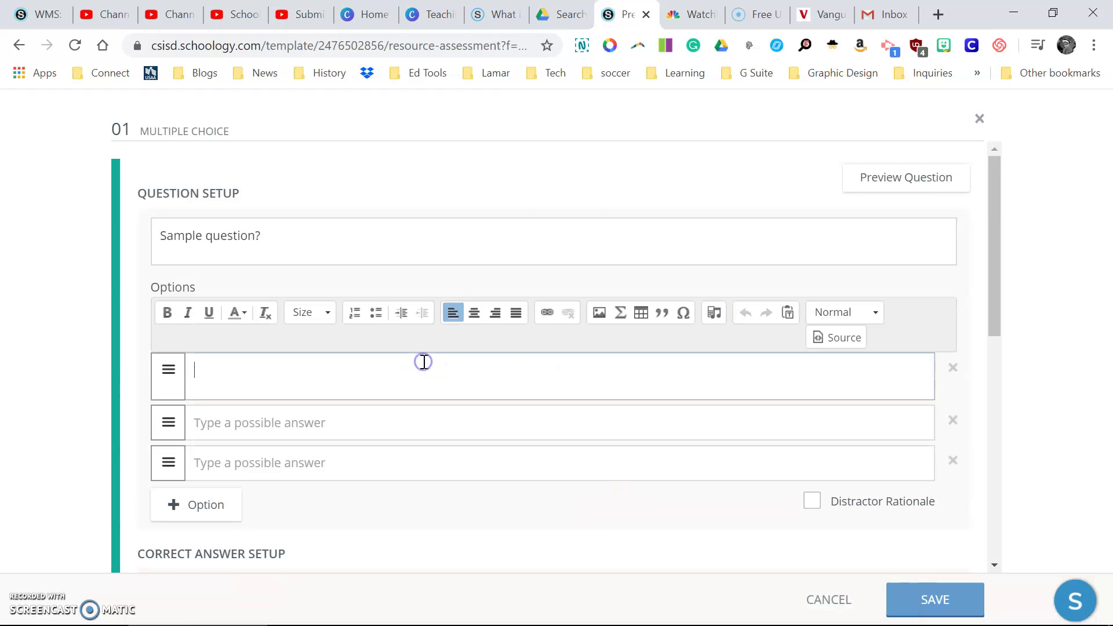
left_click(403, 428)
type("C")
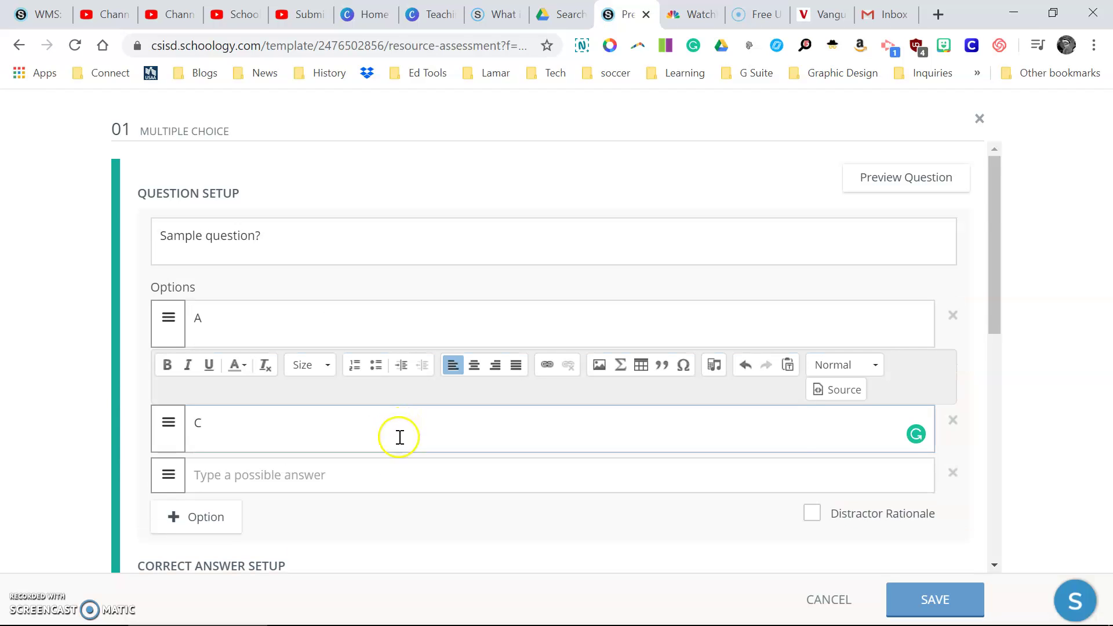
left_click(386, 468)
left_click(458, 508)
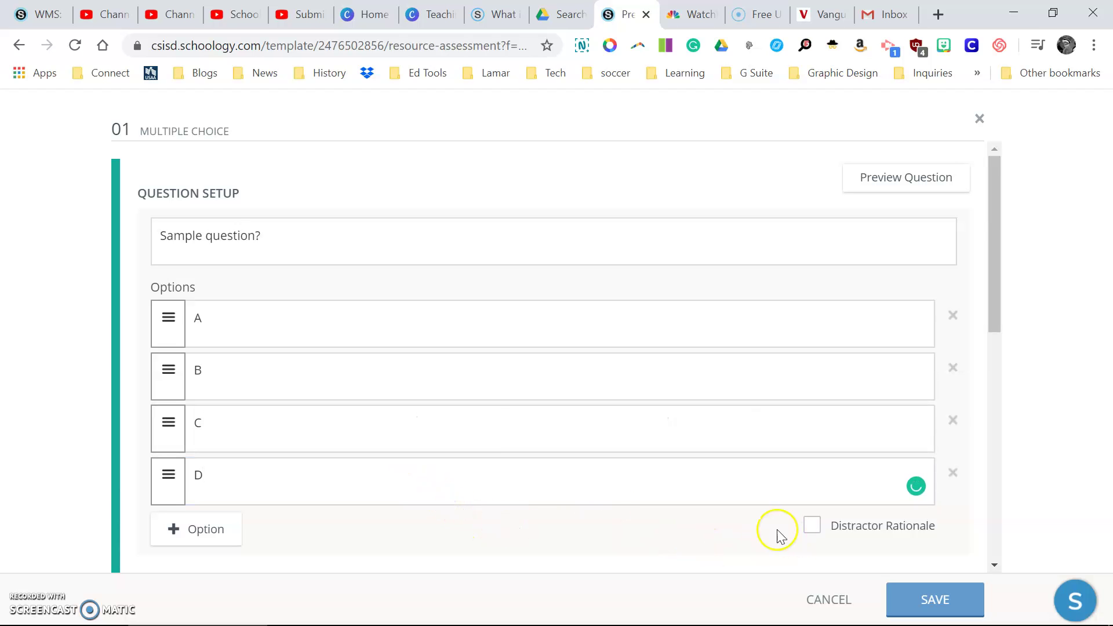
left_click(372, 427)
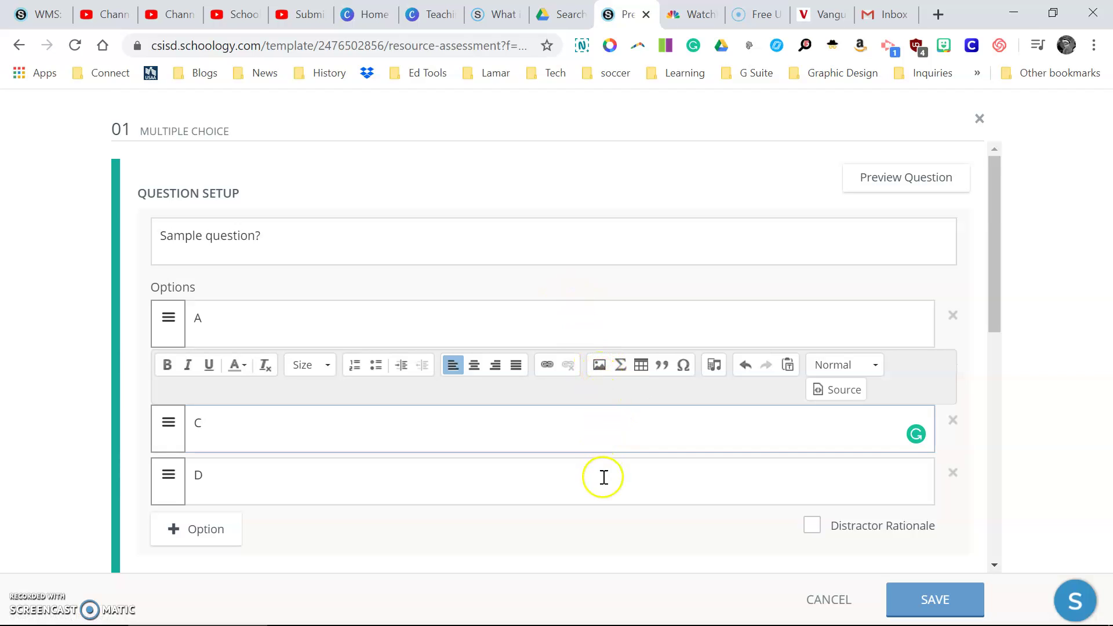
left_click(811, 525)
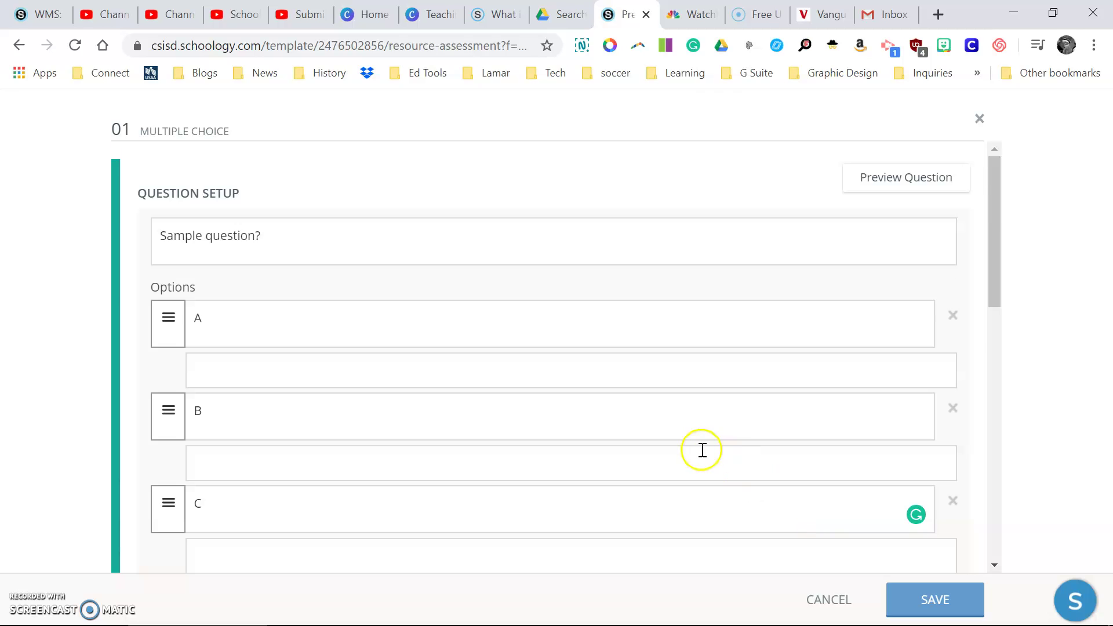
scroll(701, 450, "down", 2)
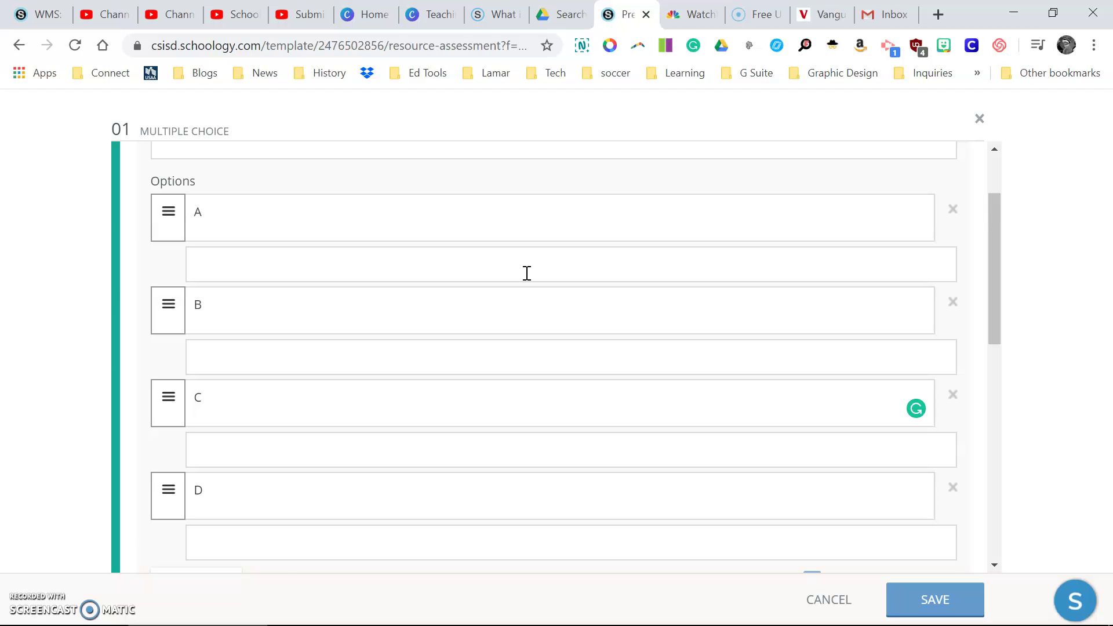
scroll(527, 273, "down", 2)
left_click(808, 462)
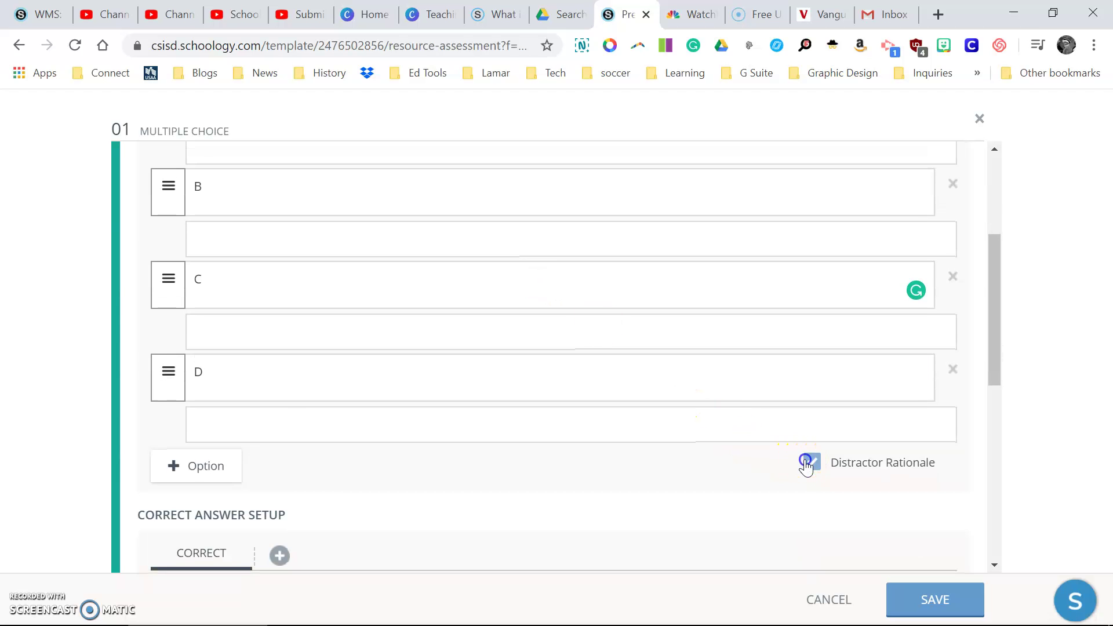
Enable multiple responses for the question and leave only option C marked as the correct answer
scroll(495, 457, "down", 2)
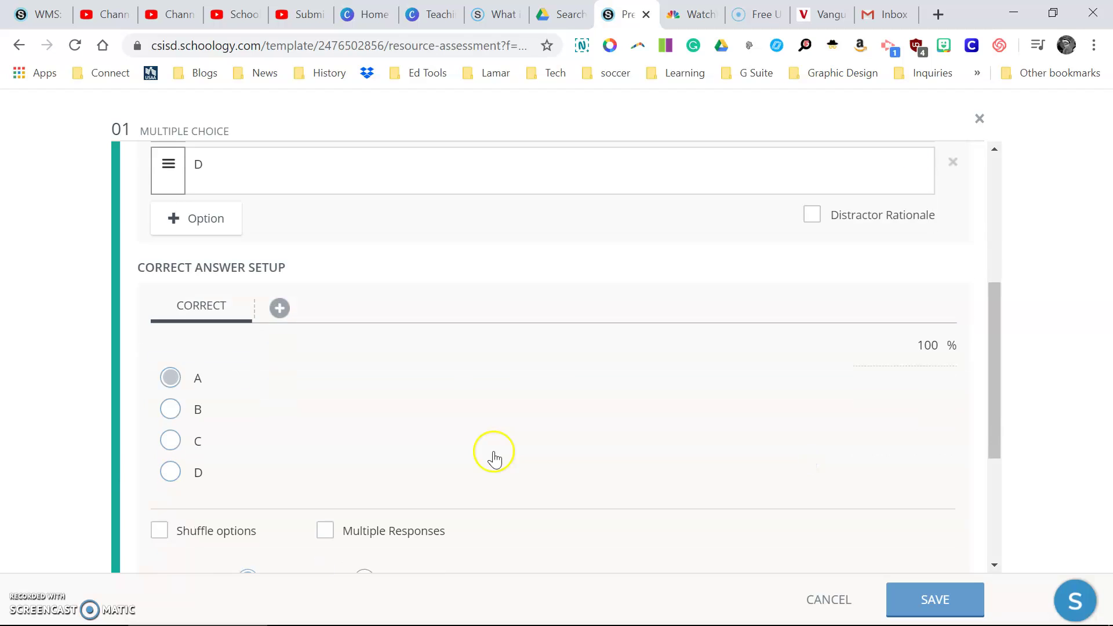
left_click(171, 405)
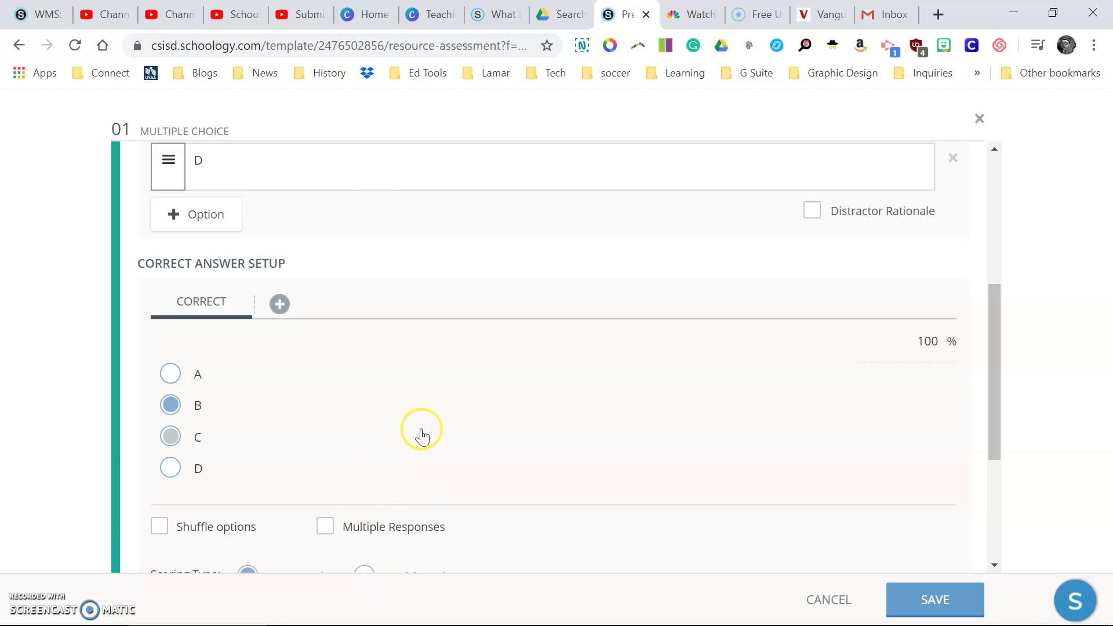
scroll(419, 434, "down", 1)
left_click(325, 464)
left_click(170, 377)
left_click(382, 363)
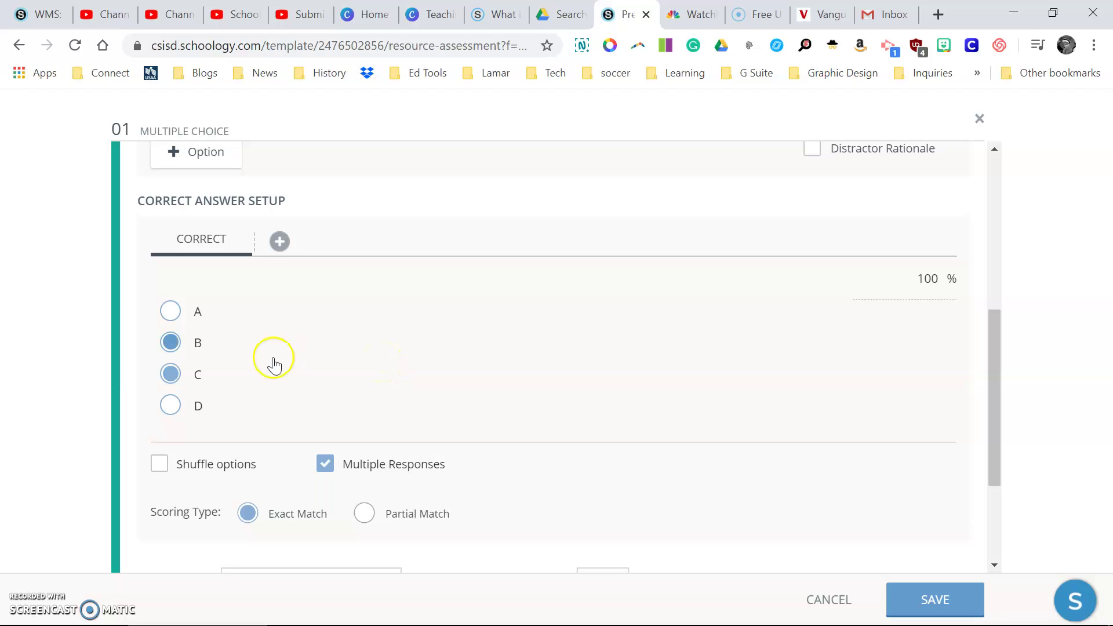
left_click(326, 467)
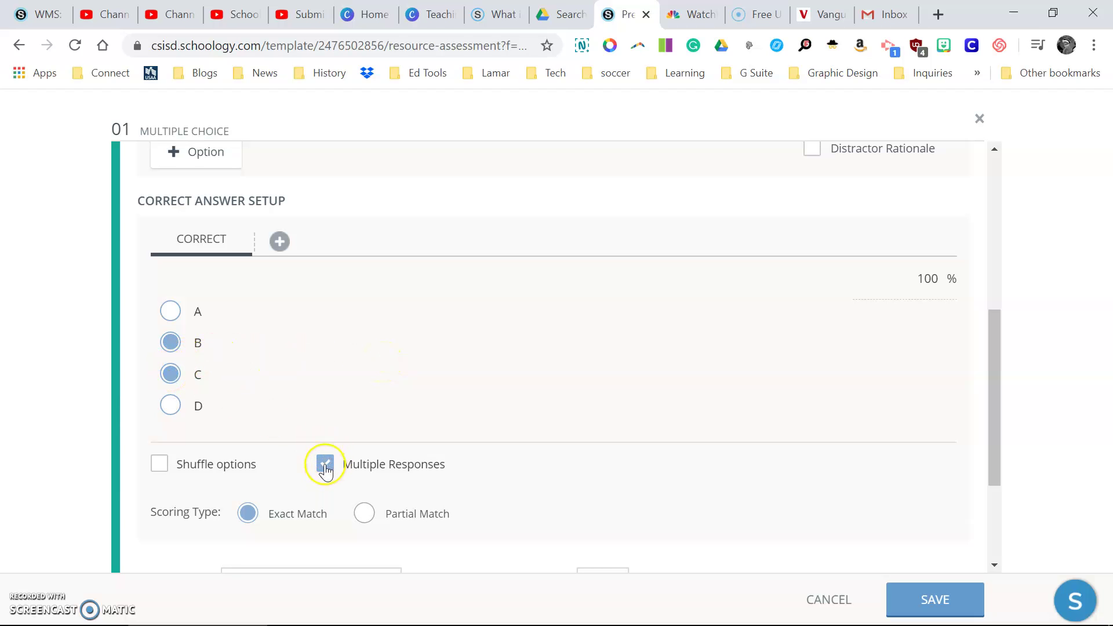
left_click(172, 346)
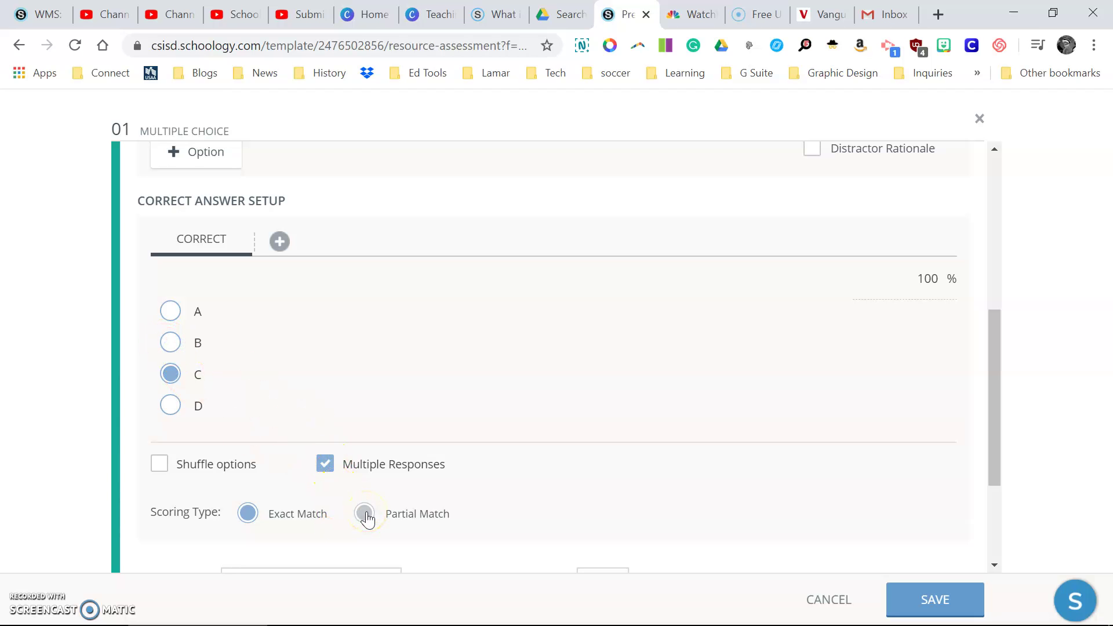
left_click(540, 399)
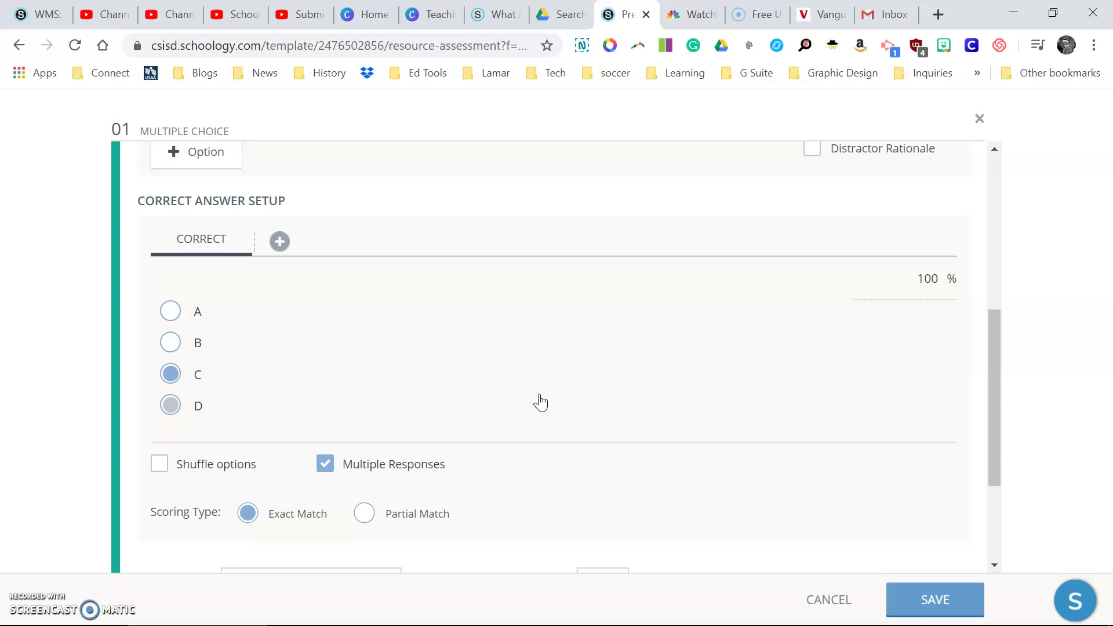
Examine the question's layout choices, number of columns and author notes without changing them
scroll(539, 401, "down", 2)
scroll(661, 377, "down", 1)
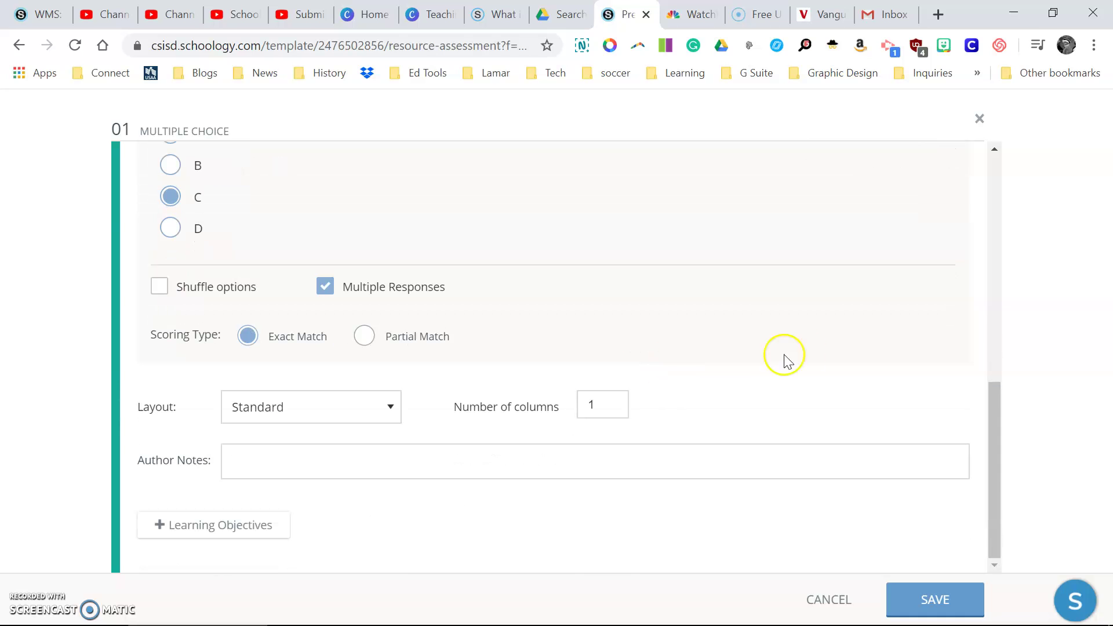
left_click(384, 408)
left_click(385, 410)
left_click(387, 409)
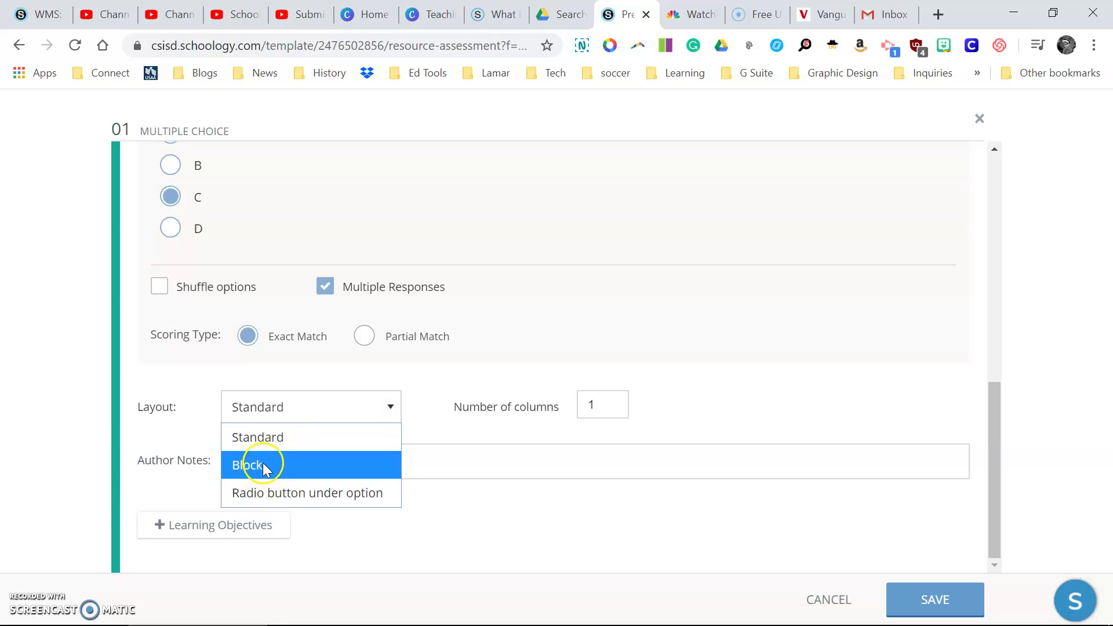
left_click(308, 411)
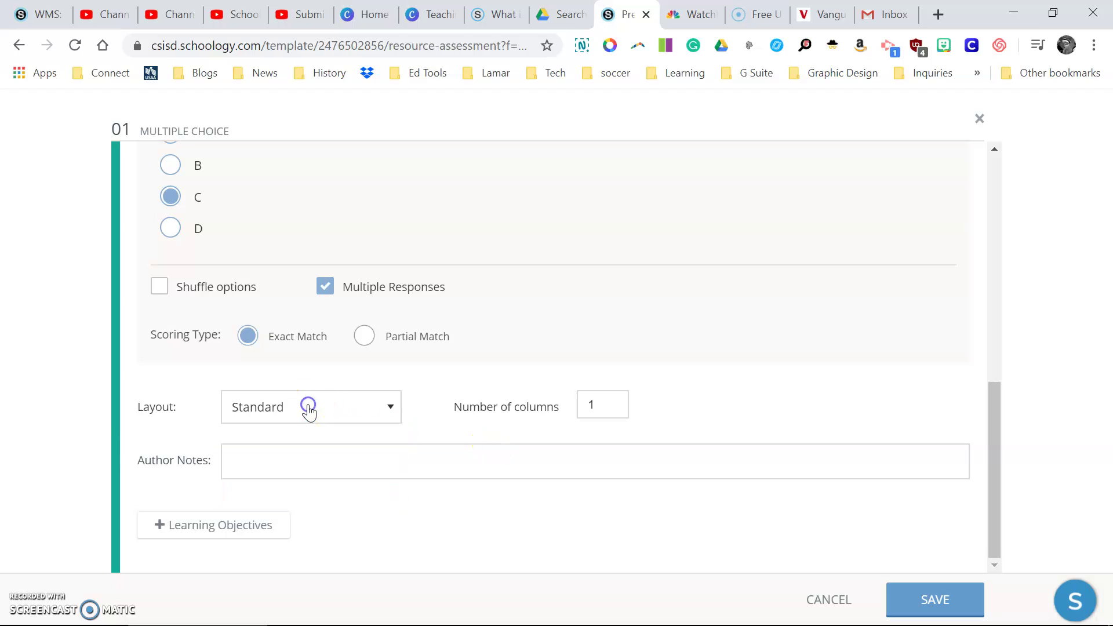
left_click(606, 408)
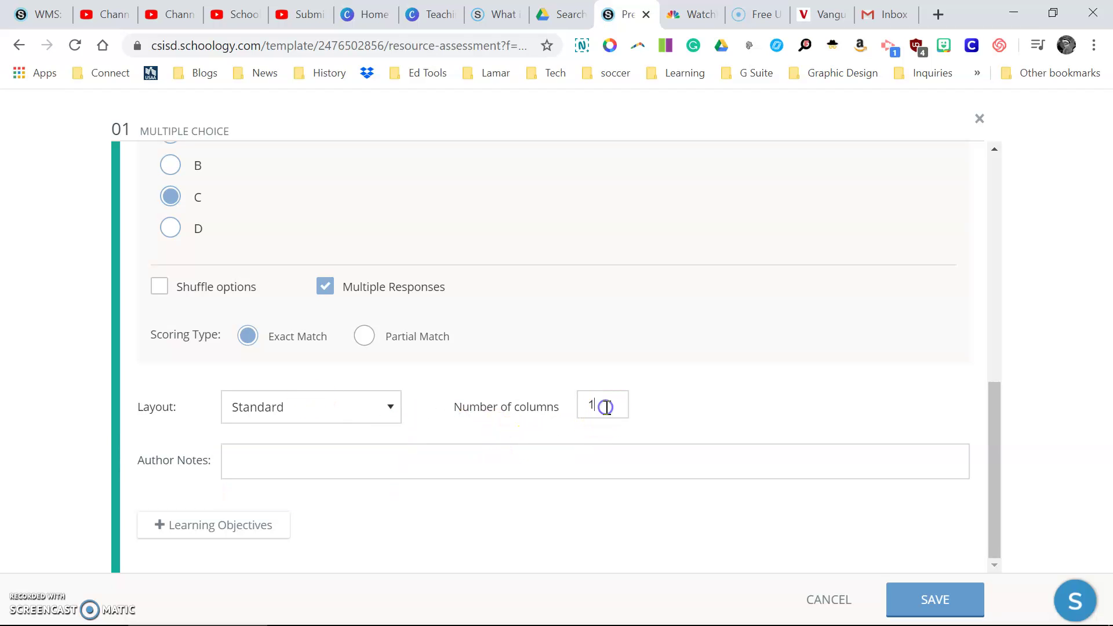
left_click(733, 450)
left_click(673, 526)
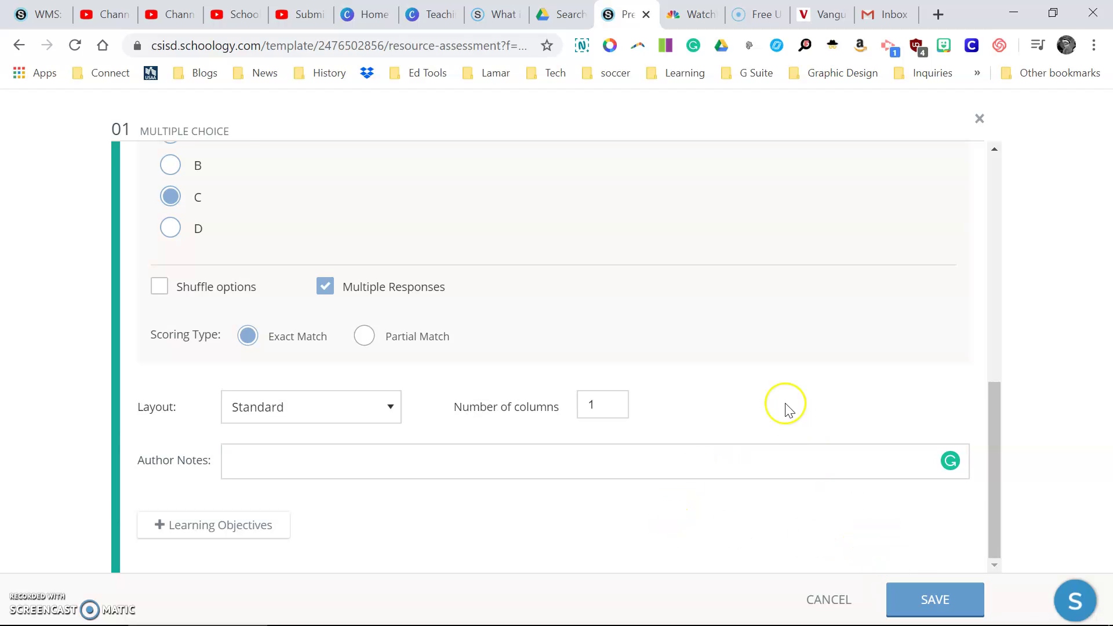
Preview the multiple choice question as students will see it
scroll(785, 403, "up", 8)
scroll(785, 404, "up", 1)
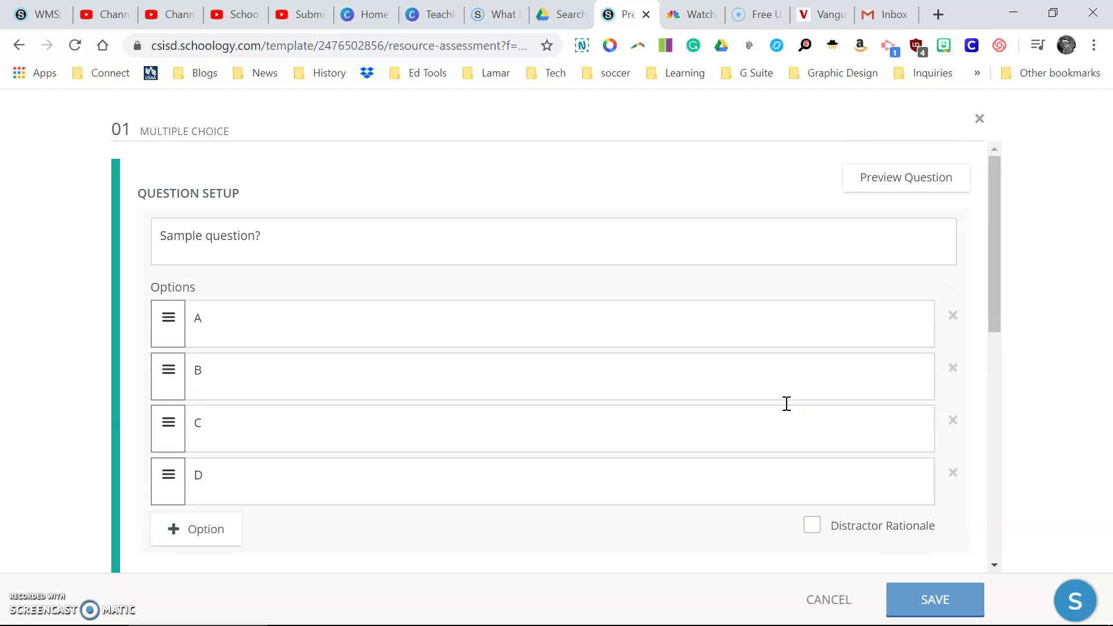
left_click(880, 185)
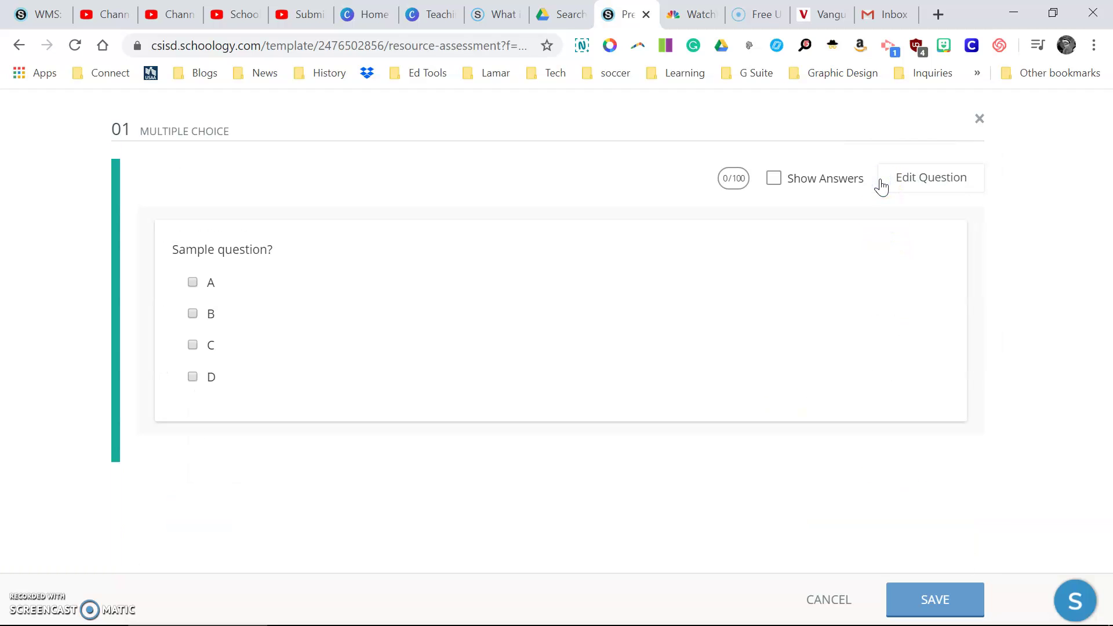
Show the correct answer in the question preview, hide it again, and return to editing the question
left_click(773, 179)
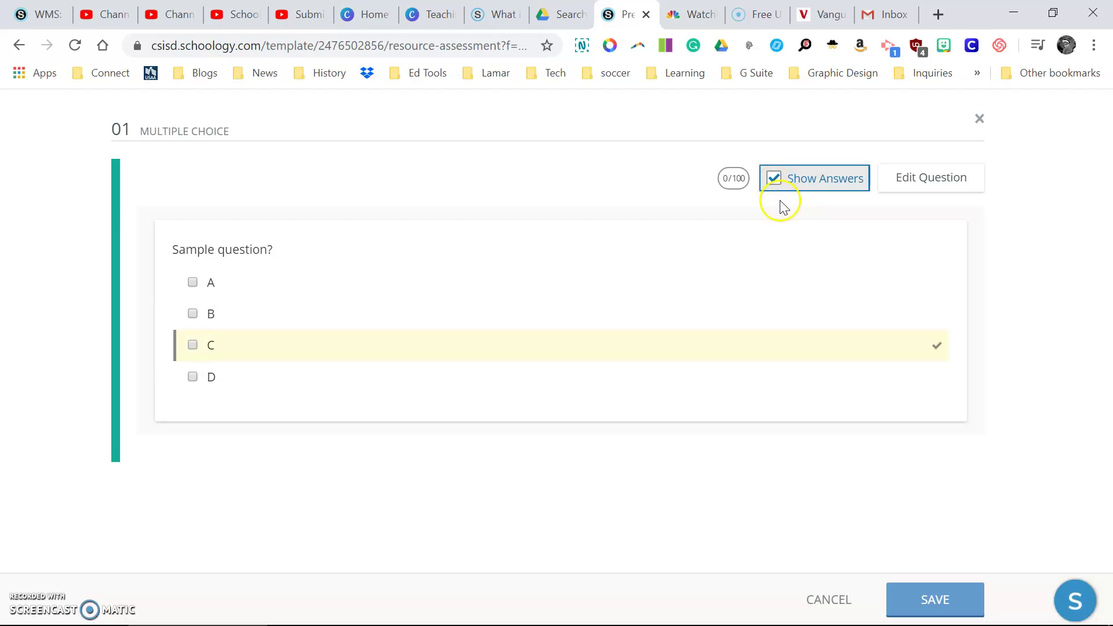
left_click(773, 180)
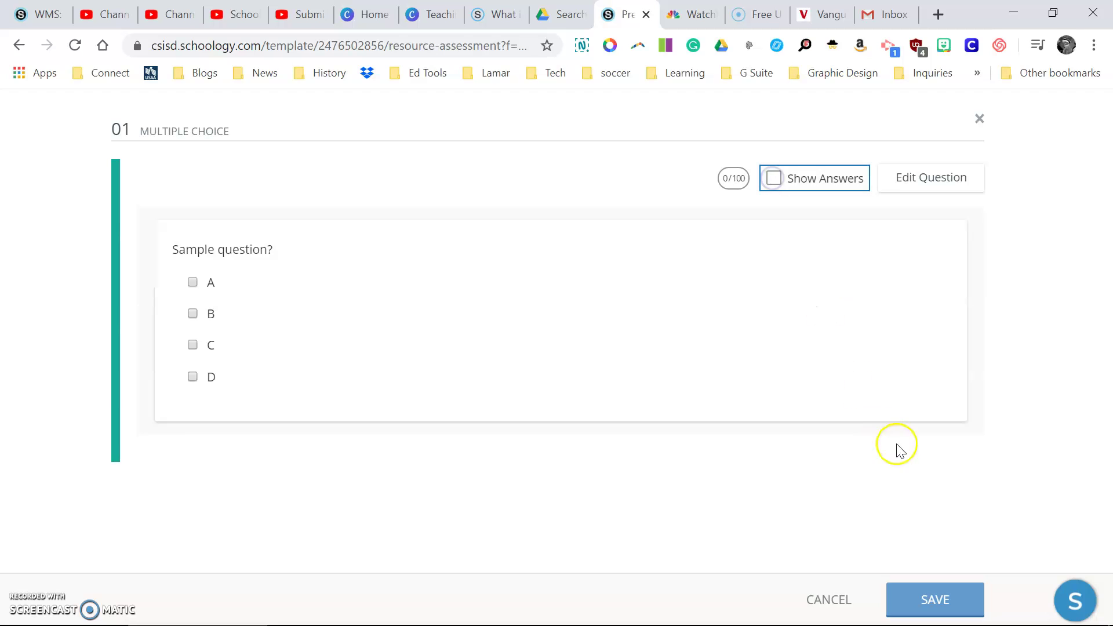
left_click(956, 179)
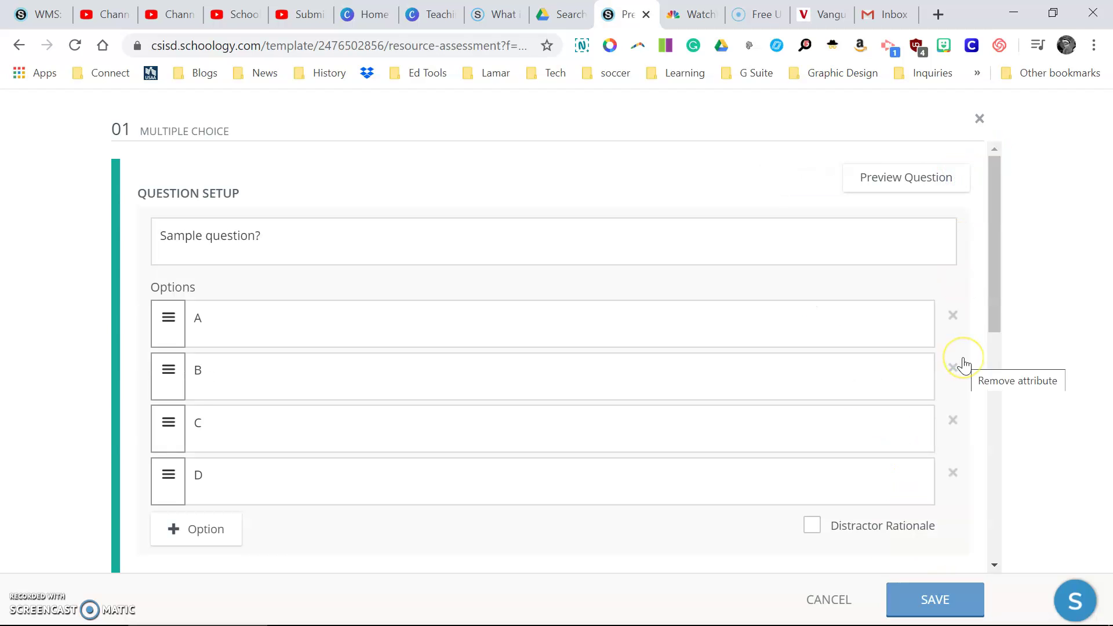
Review the correct answer setup and save the sample multiple choice question to the assessment
scroll(961, 364, "down", 3)
scroll(839, 472, "down", 2)
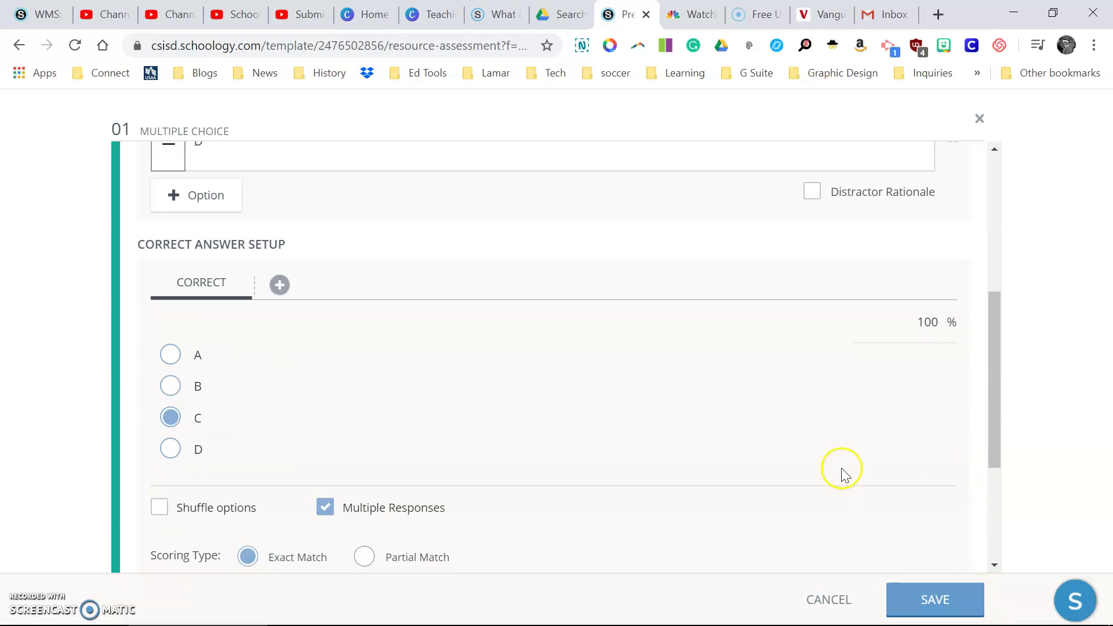
left_click(915, 603)
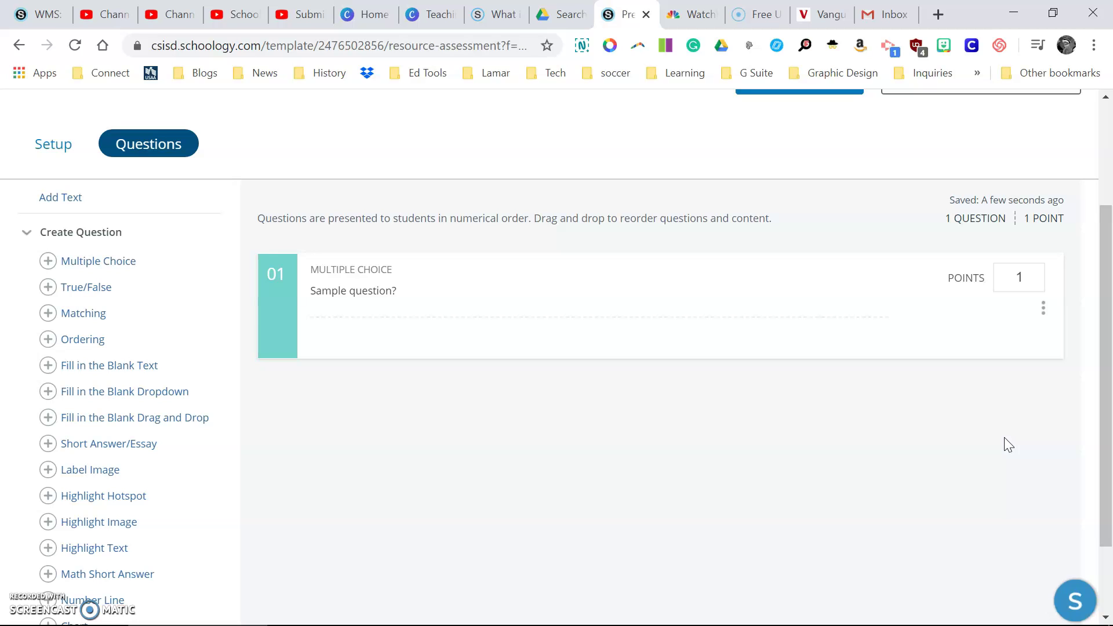
Duplicate the sample multiple choice question within the assessment
left_click(1043, 309)
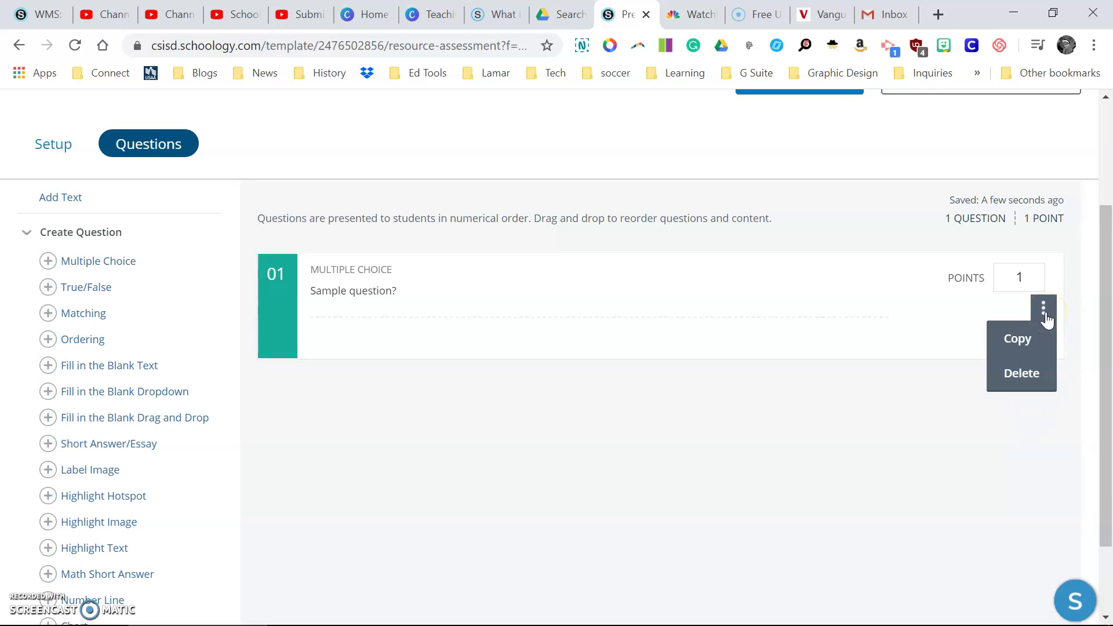
left_click(1024, 339)
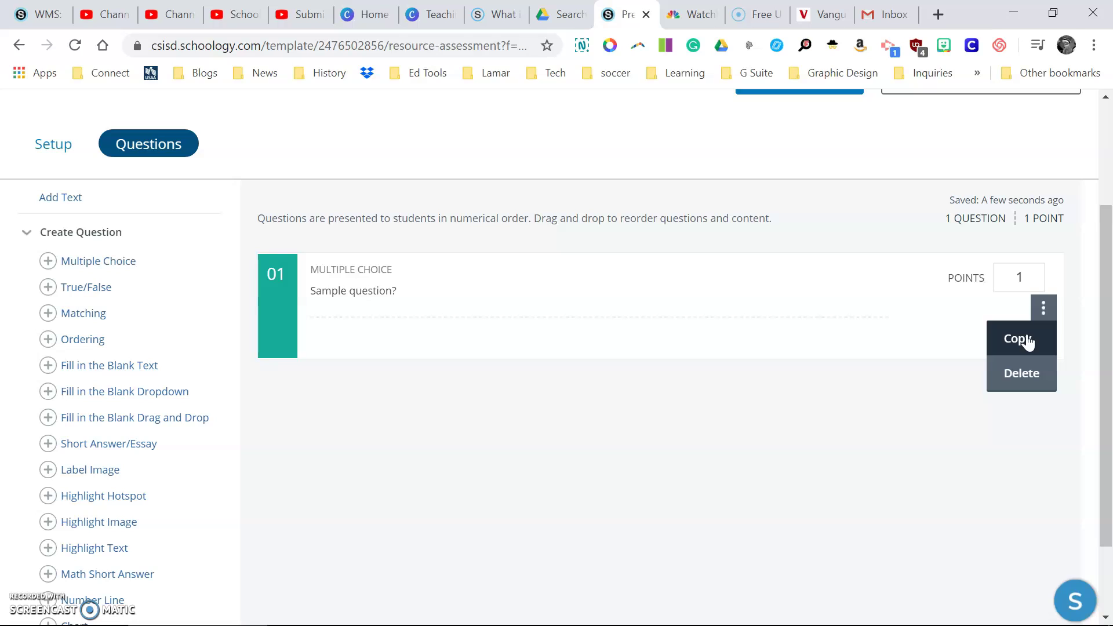
left_click(930, 354)
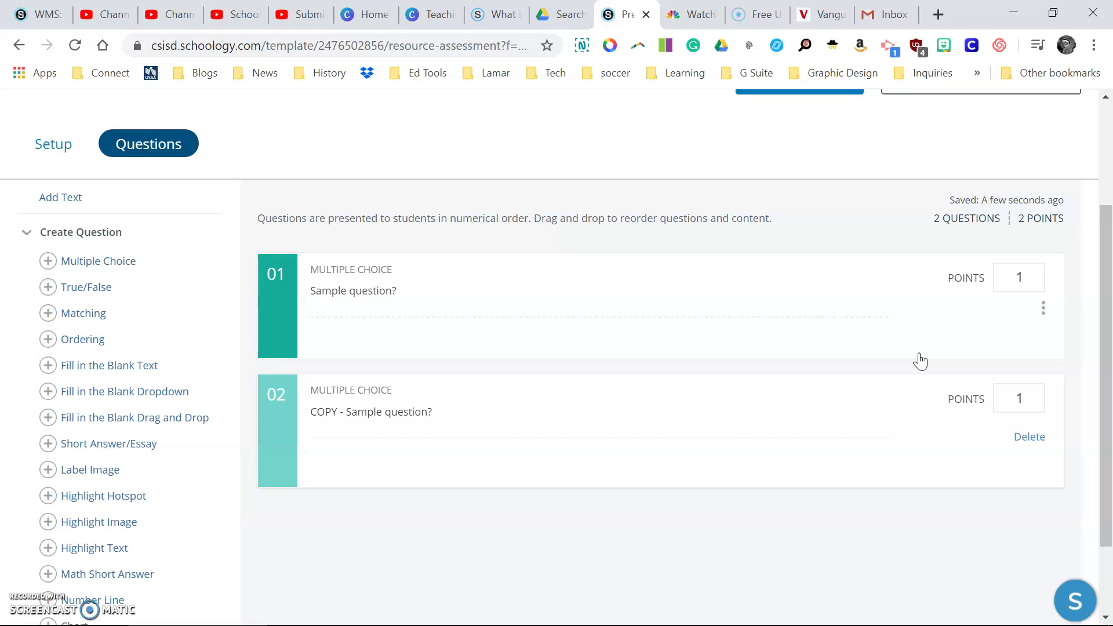
Open the copied question to examine its editable text and answer options, and leave it without saving changes
left_click(717, 411)
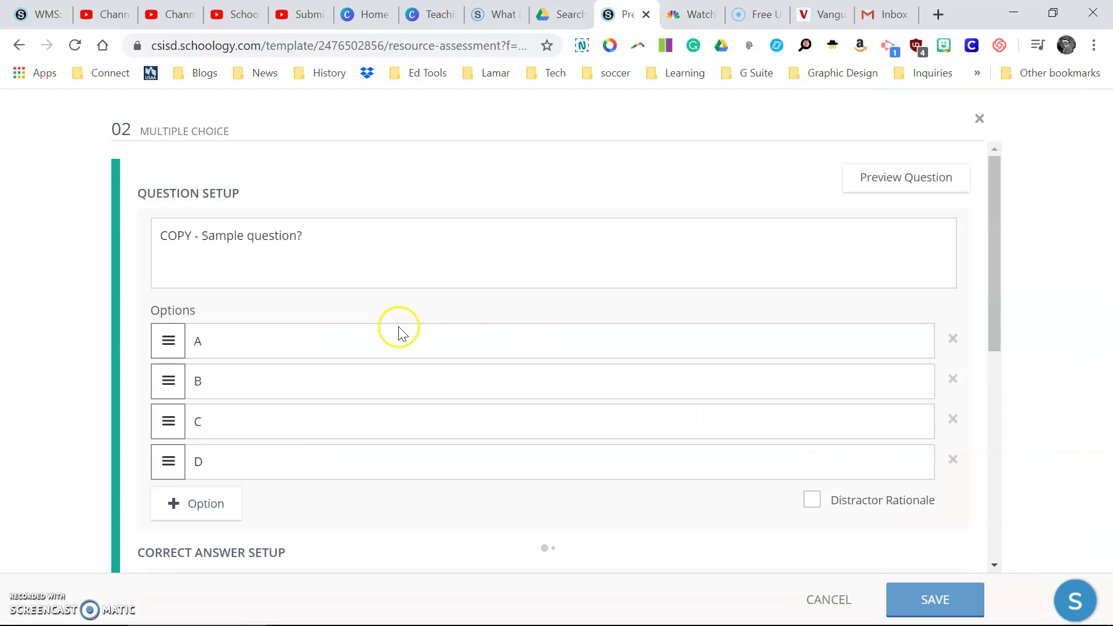
left_click(204, 234)
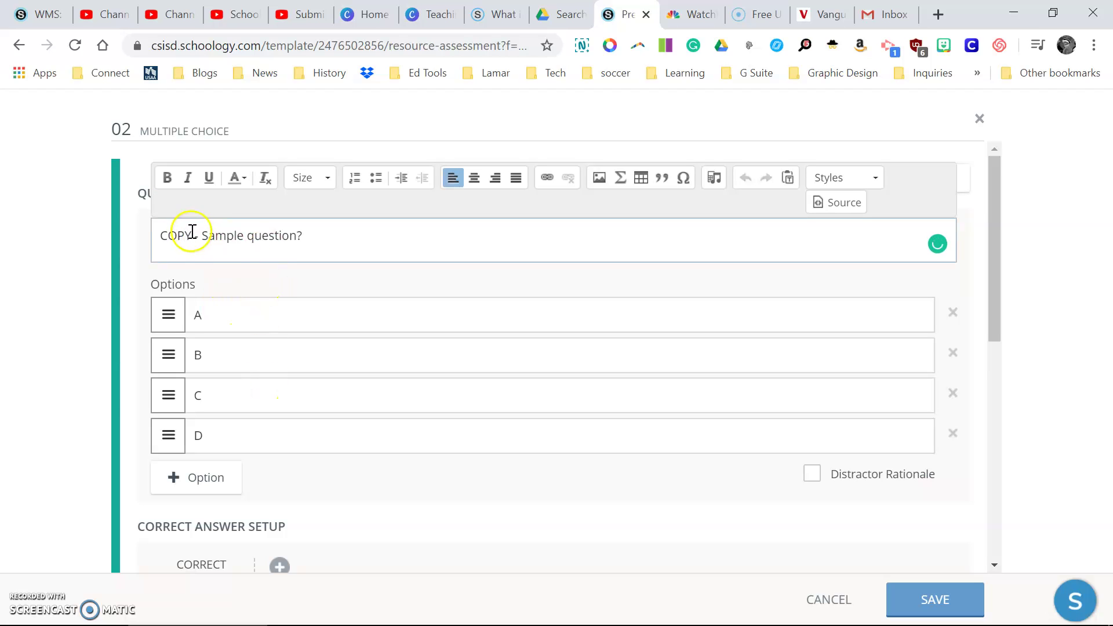
left_click(719, 532)
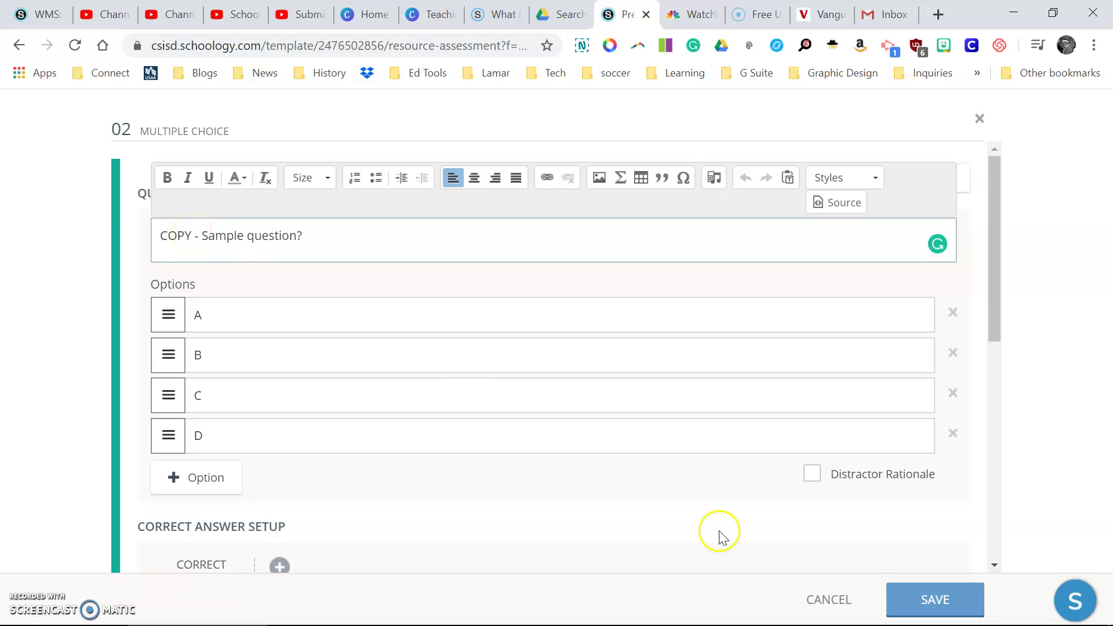
left_click(828, 605)
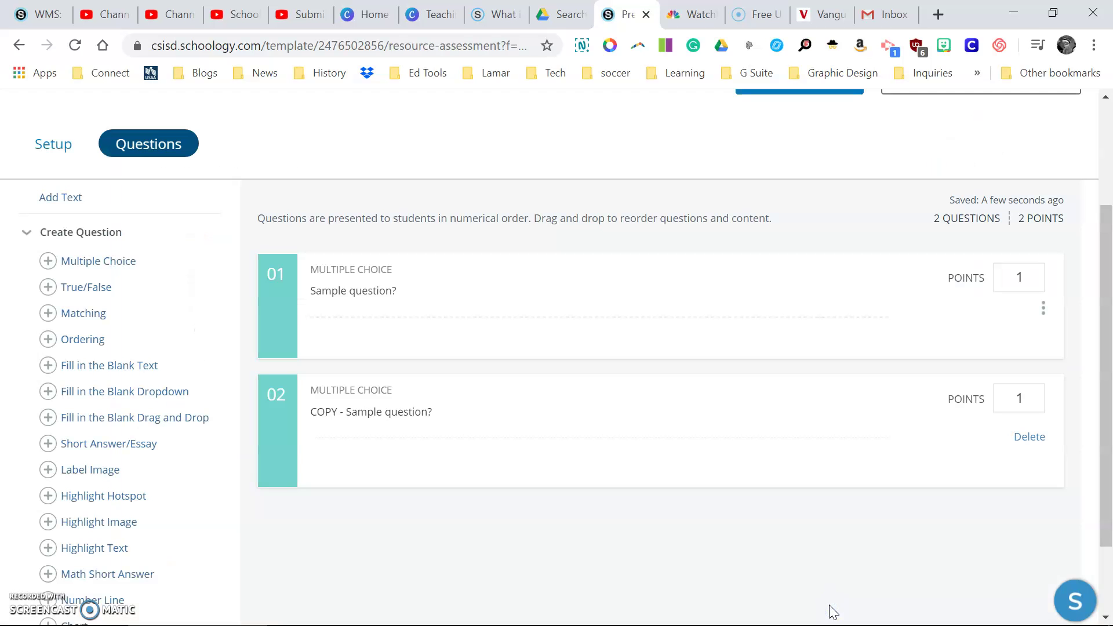
left_click(641, 430)
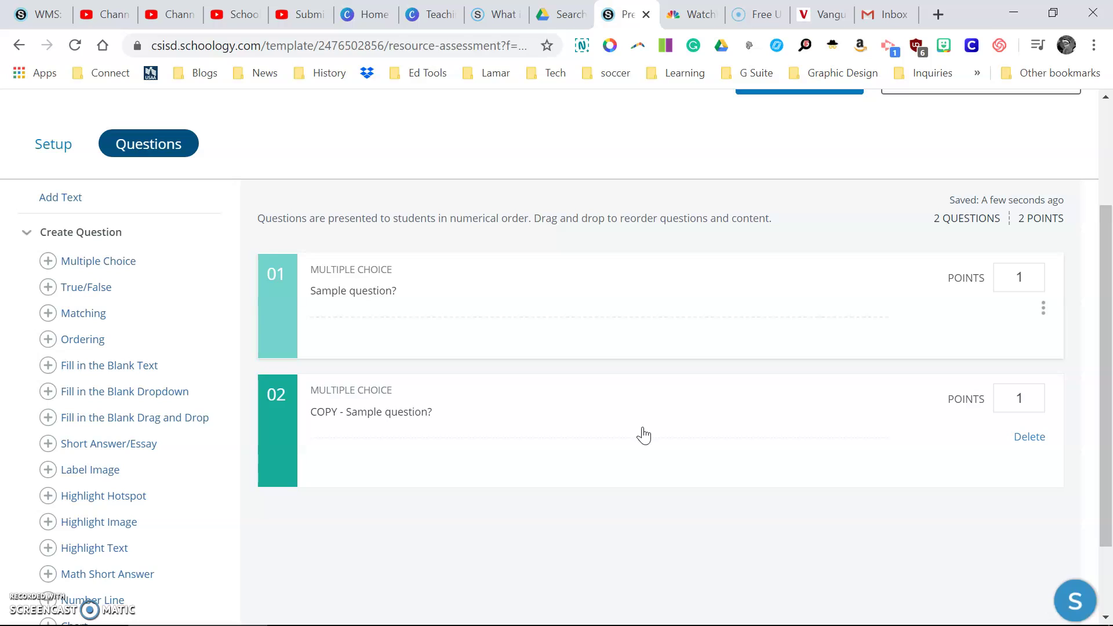